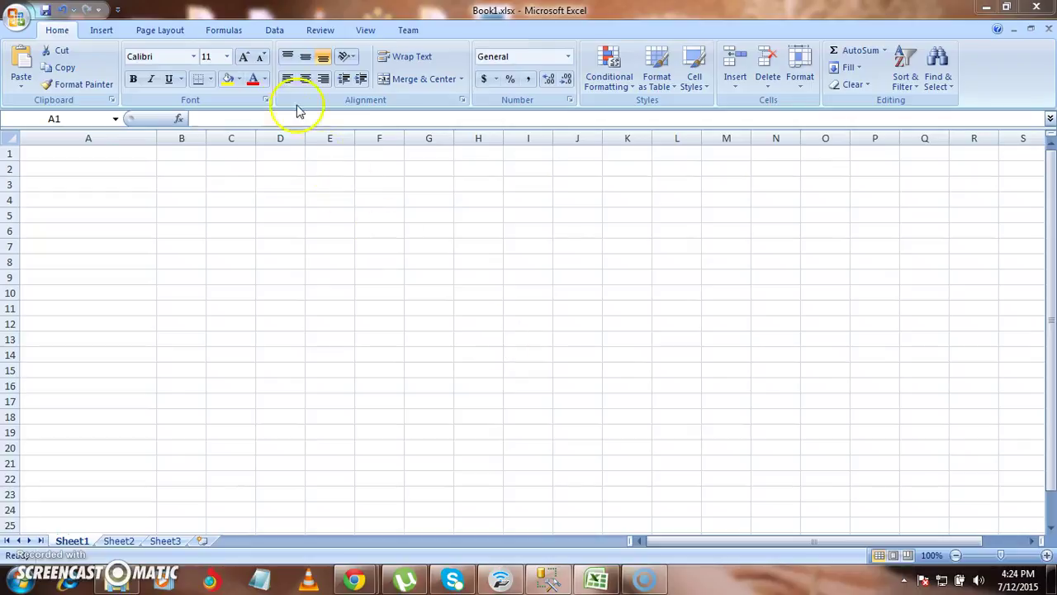
- Start importing external data from a text file, with the file selection dialog moved clear of the ribbon
left_click(272, 33)
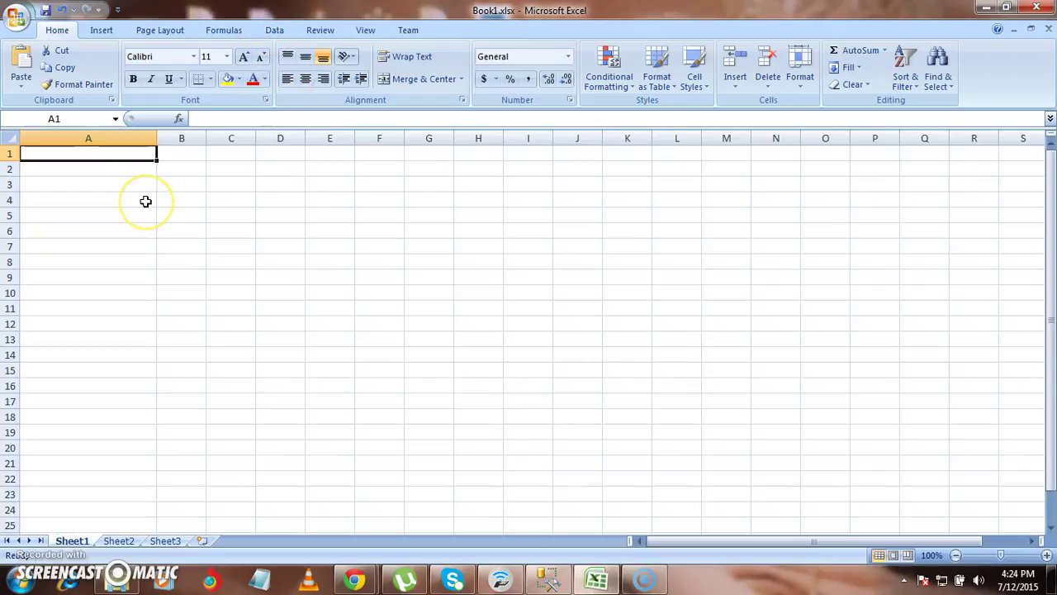
left_click(274, 33)
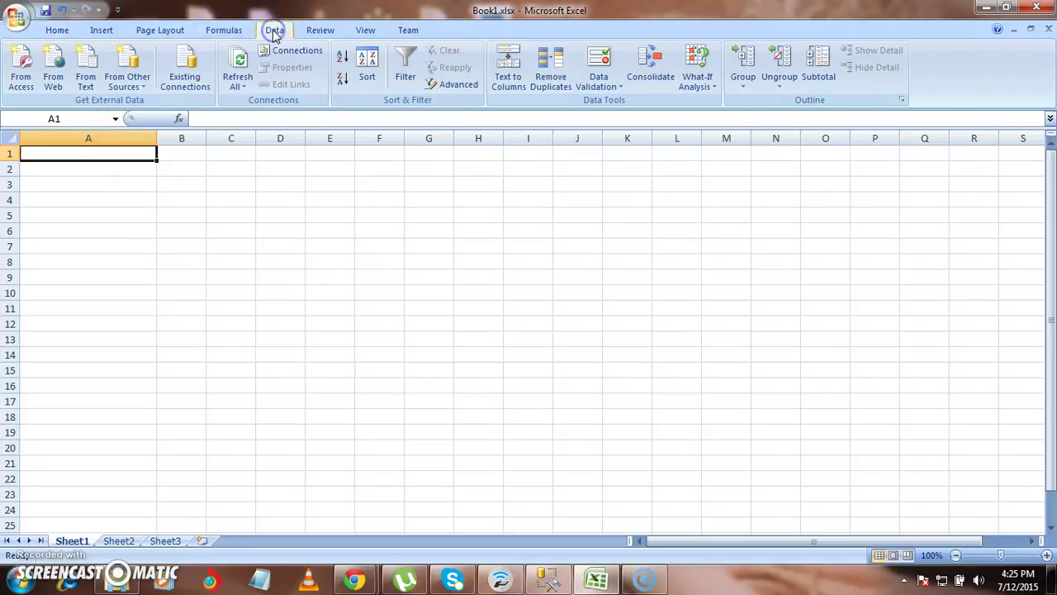
left_click(91, 83)
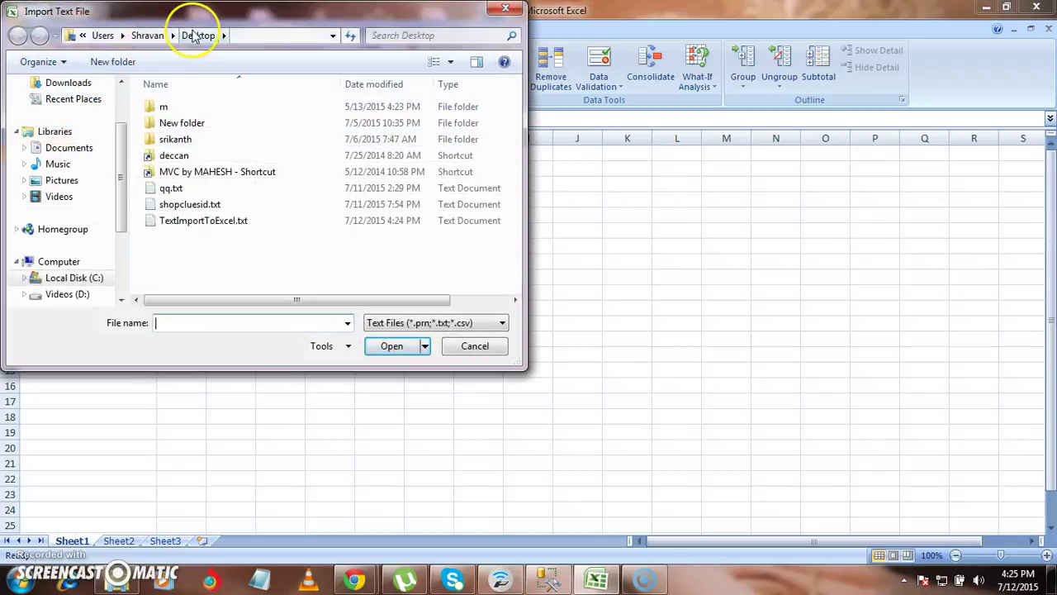
left_click_drag(195, 20, 437, 100)
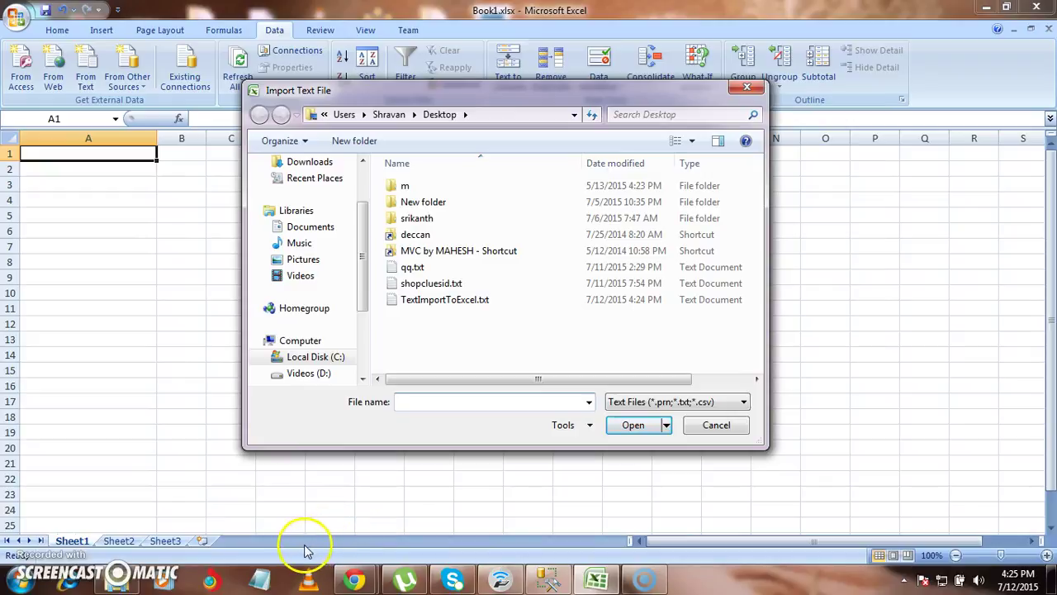
- Open TextImportToExcel.txt from the desktop to review its lines, and return to the import file selection
key("super+d")
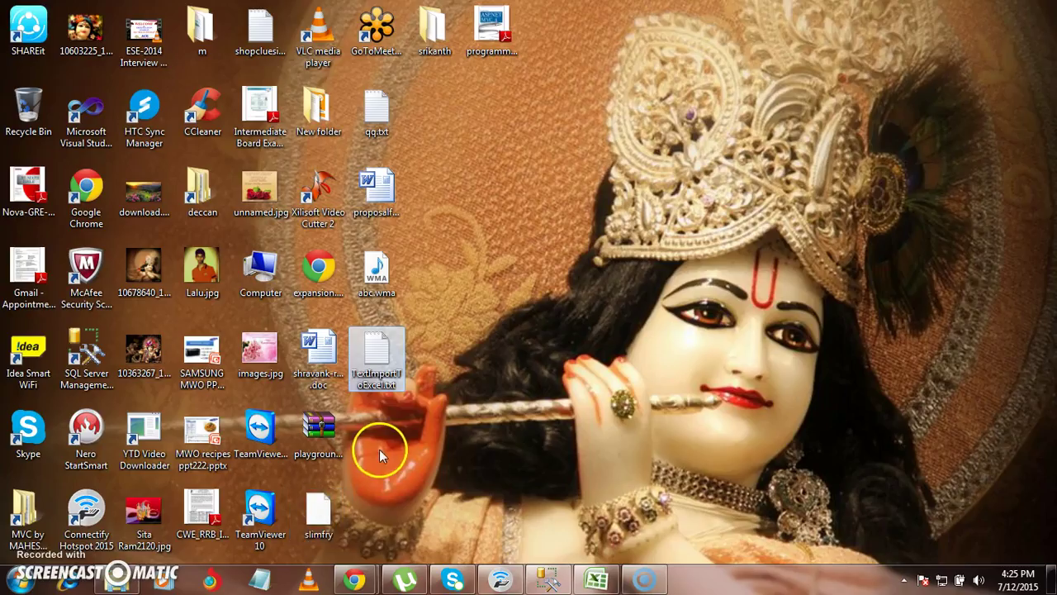
double_click(384, 389)
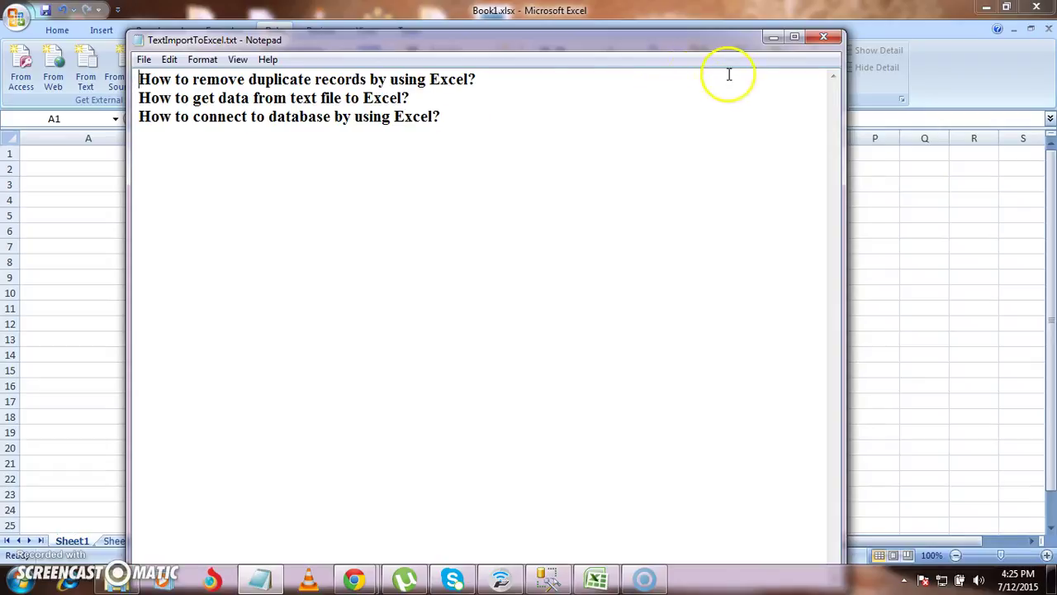
left_click(771, 42)
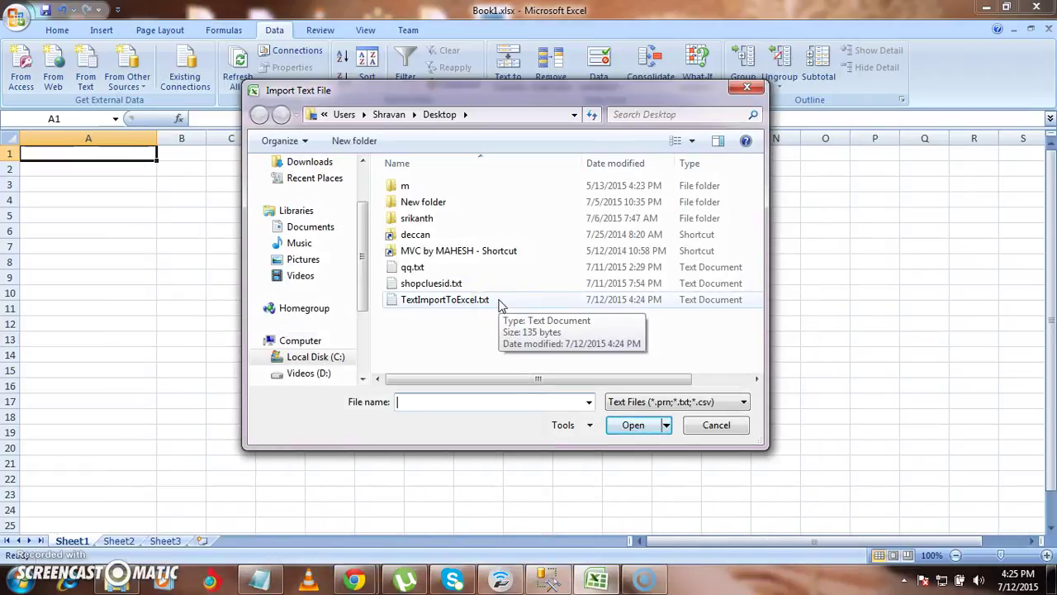
- Choose TextImportToExcel.txt for import and continue with fixed-width data starting at row 1
double_click(446, 300)
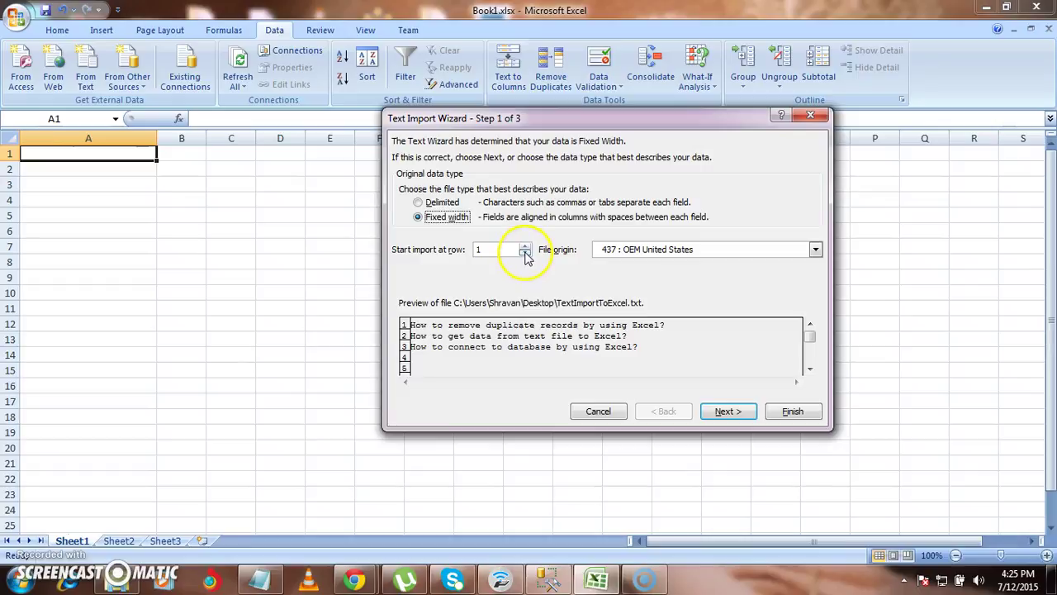
left_click(526, 254)
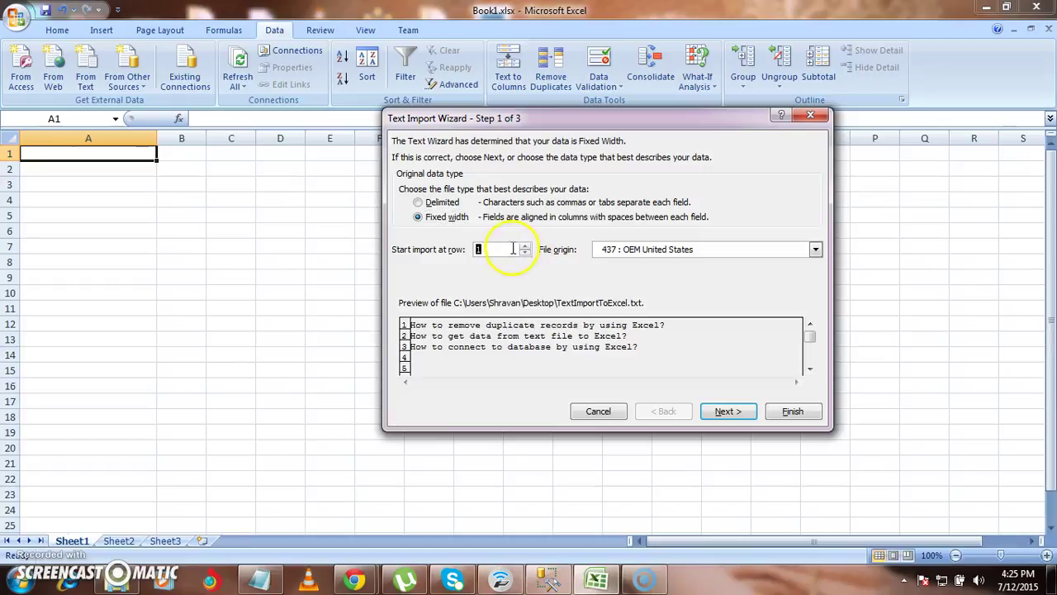
left_click(507, 249)
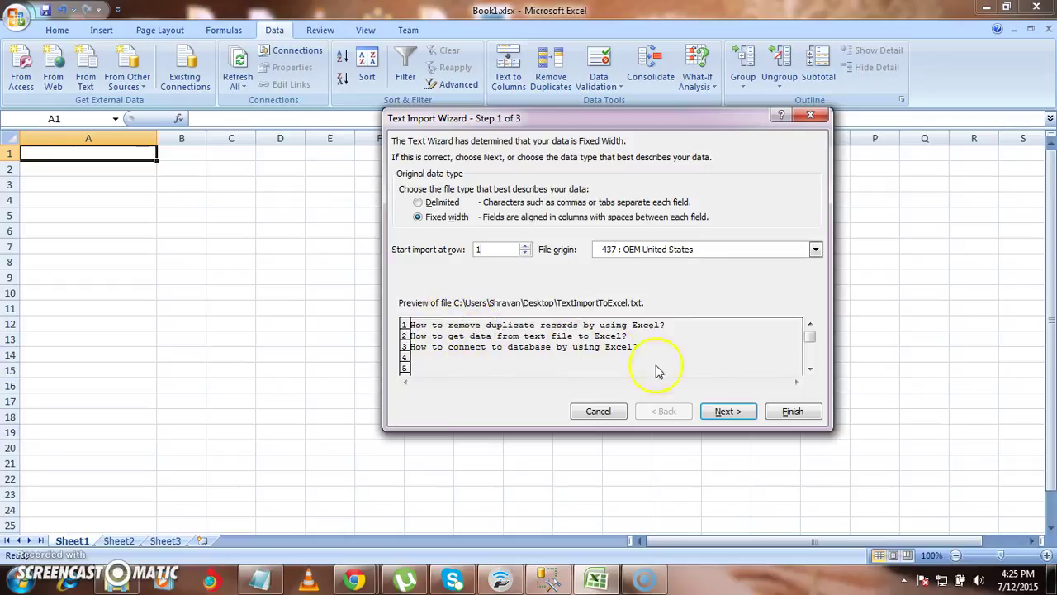
left_click(727, 413)
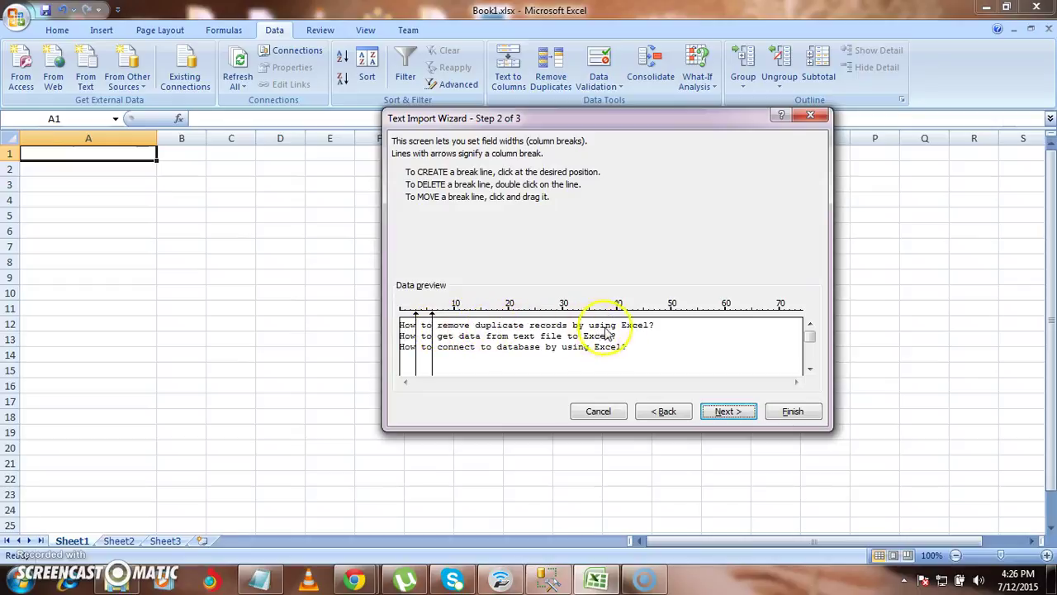
- Delete both suggested column breaks from the fixed-width data preview
left_click(417, 322)
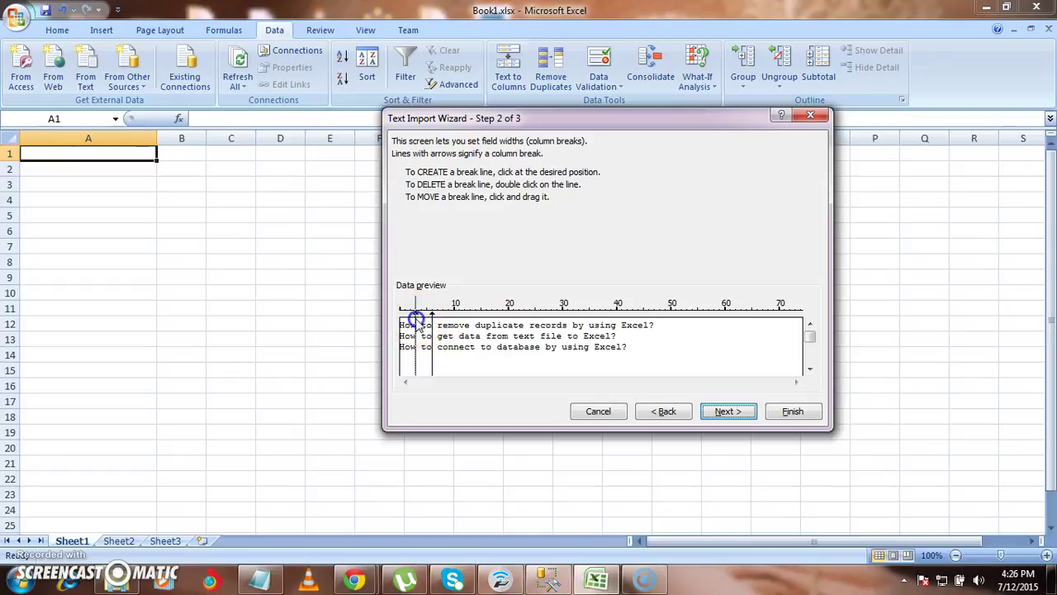
double_click(417, 325)
double_click(432, 318)
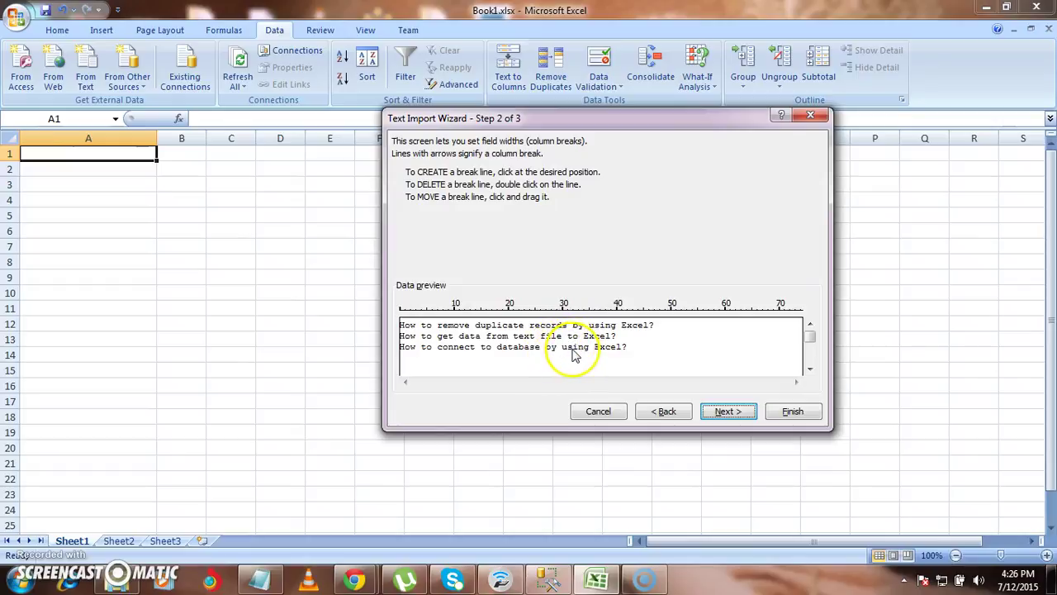
- Try a column break at about position 24, move it to about position 37, and delete it
left_click(529, 318)
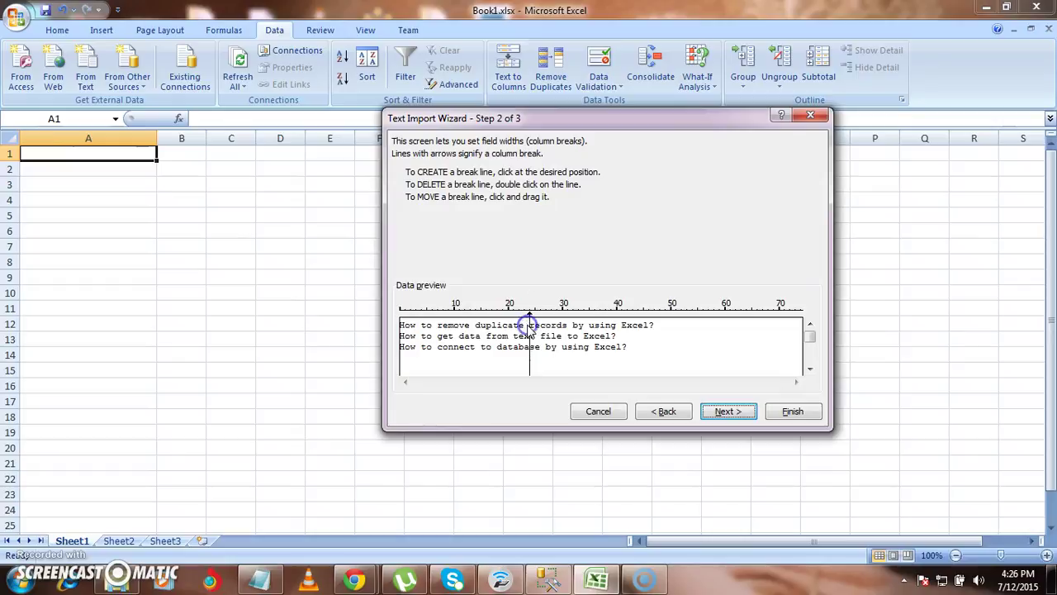
mouse_move(535, 337)
left_mouse_down()
mouse_move(504, 327)
mouse_move(570, 341)
mouse_move(483, 334)
mouse_move(515, 335)
left_mouse_up()
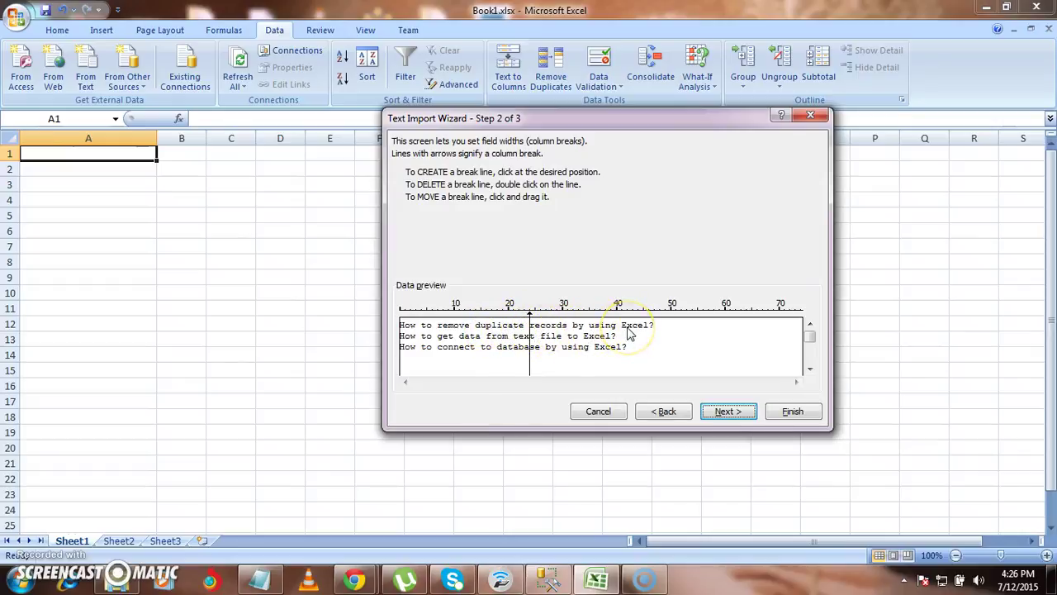
left_click_drag(624, 332, 533, 320)
left_click(531, 320)
left_click_drag(531, 320, 598, 313)
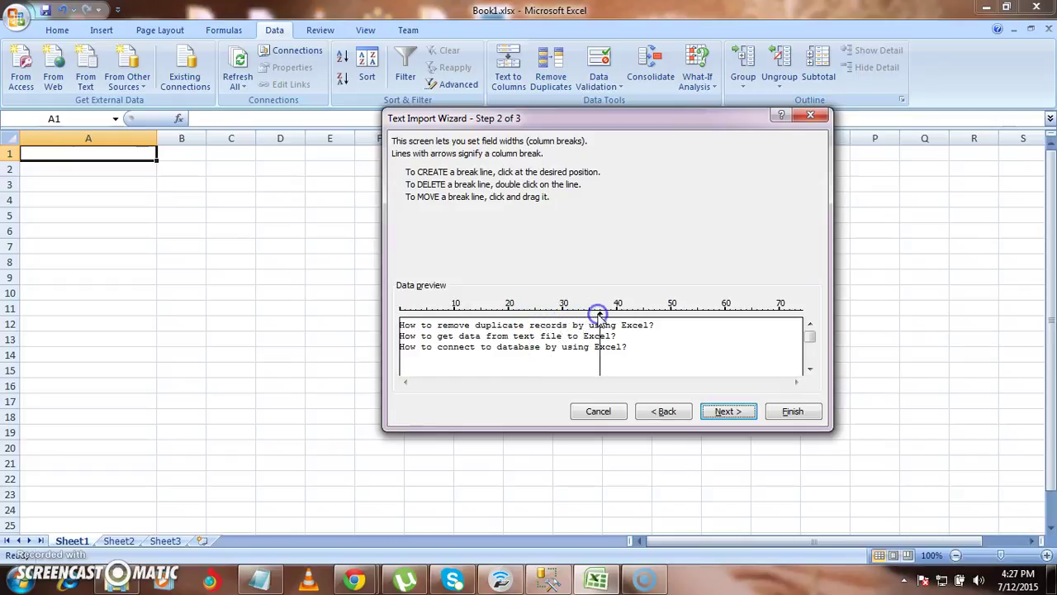
double_click(600, 313)
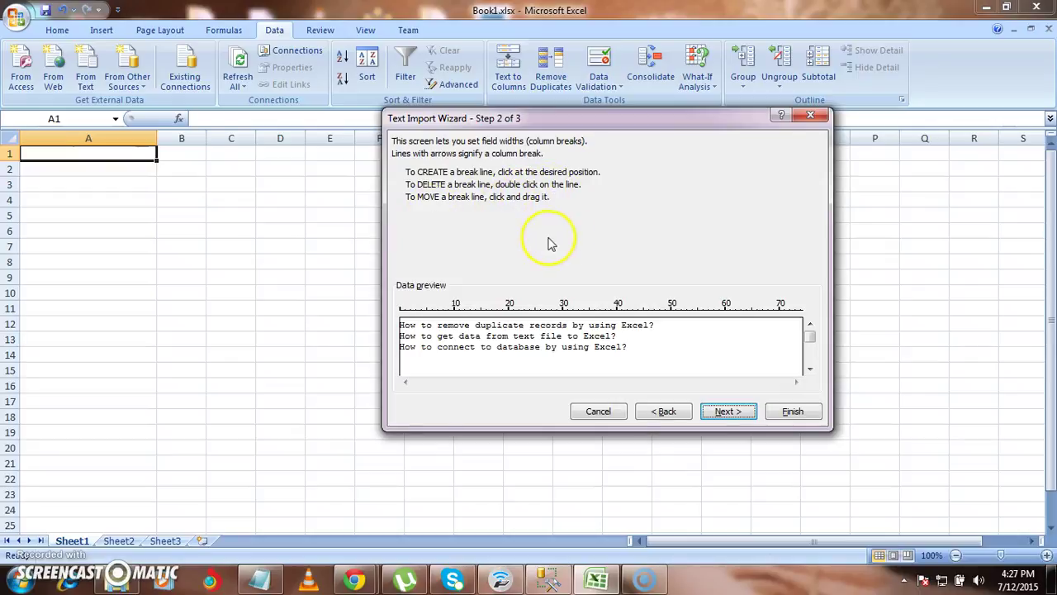
- Finish the import wizard with the General column format and choose the existing worksheet as the destination
left_click(723, 412)
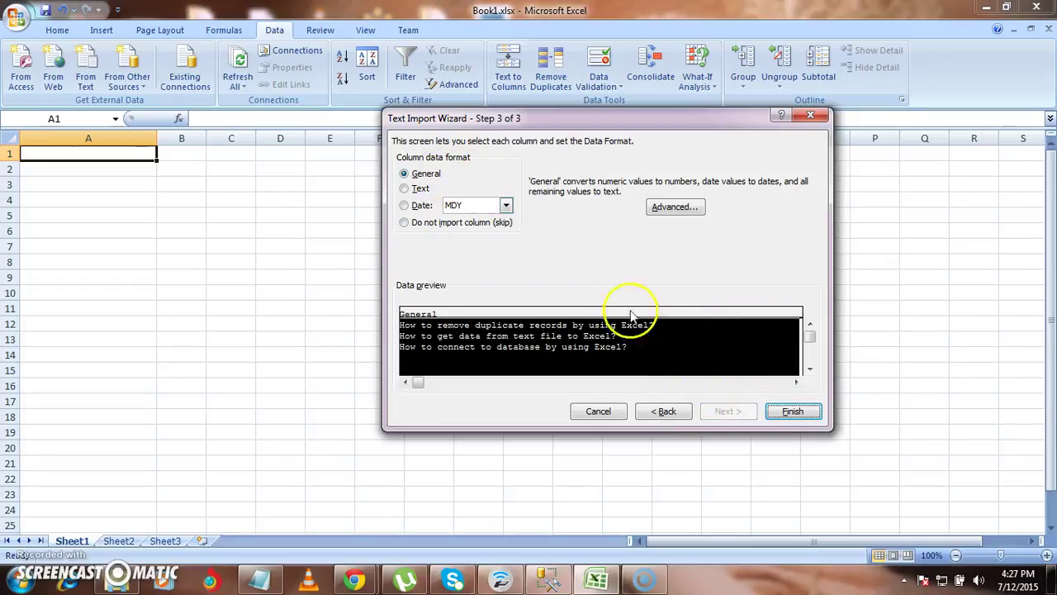
left_click(793, 412)
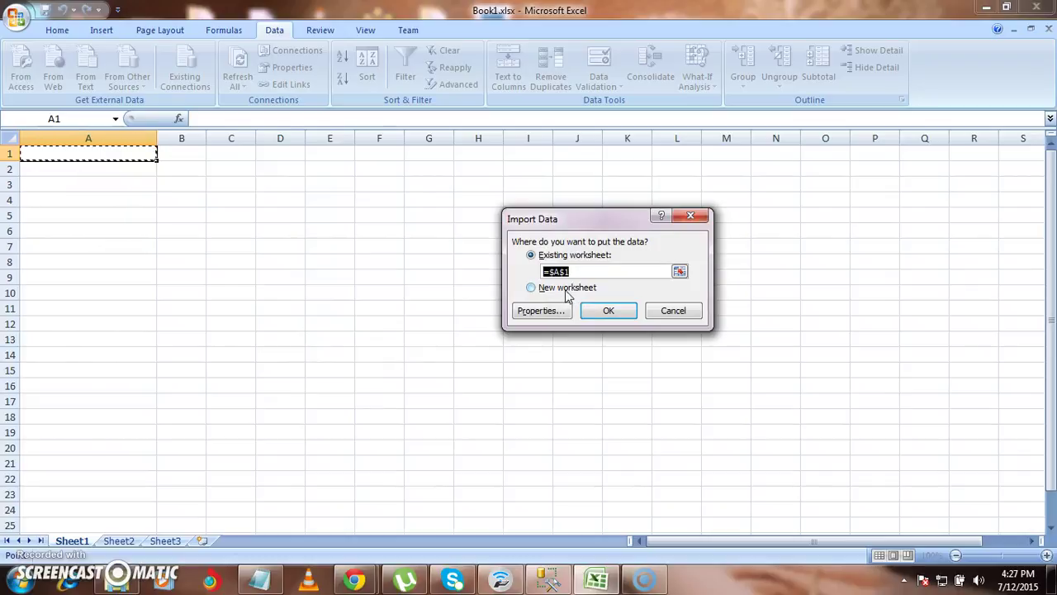
left_click(566, 289)
left_click(561, 257)
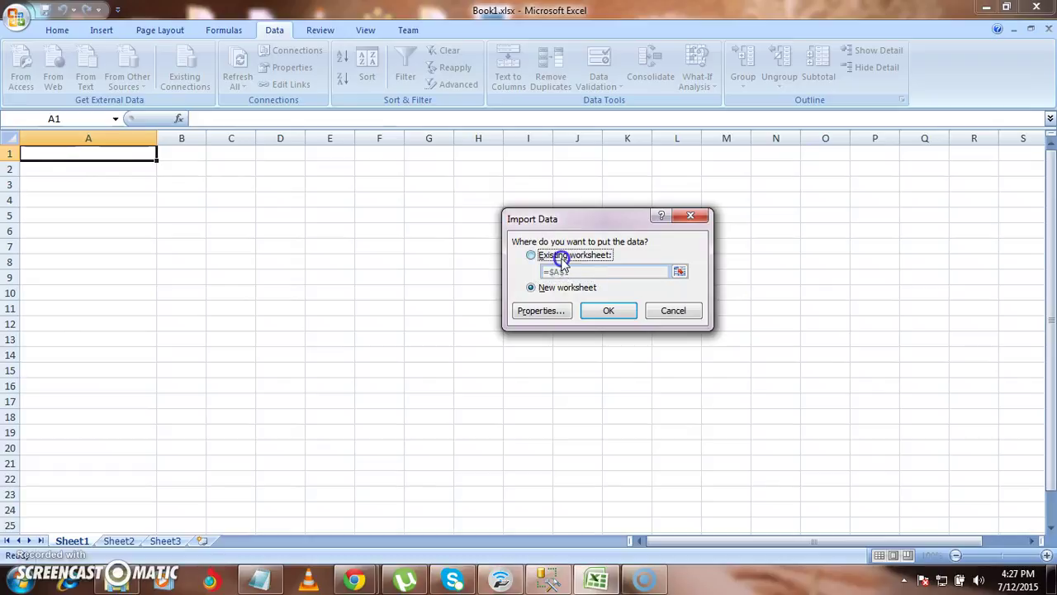
- Turn off the file name prompt on refresh and set the external data range to refresh every 1 minute
left_click(548, 313)
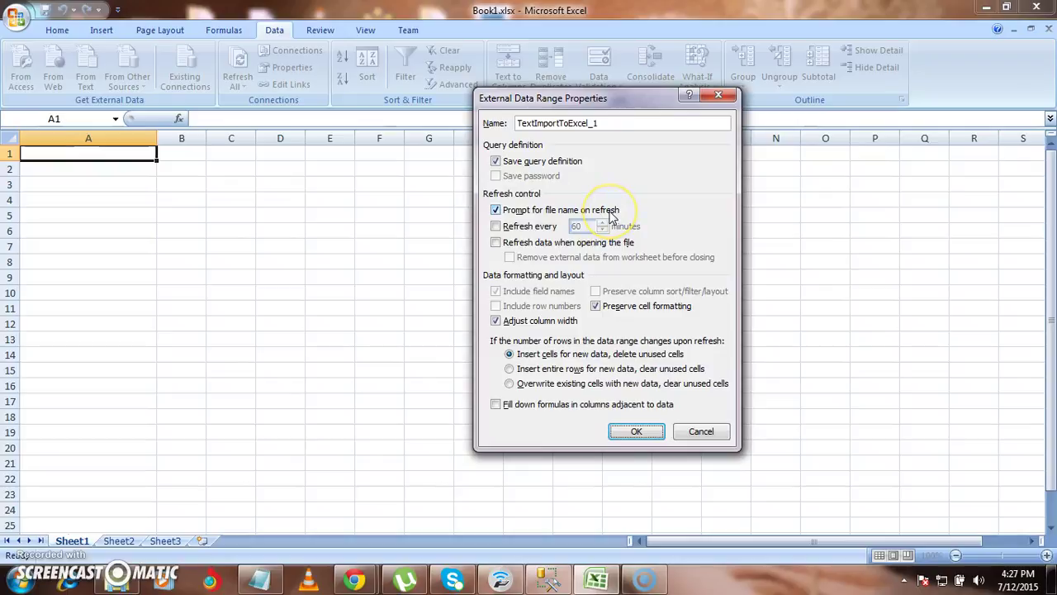
left_click(701, 228)
left_click(497, 210)
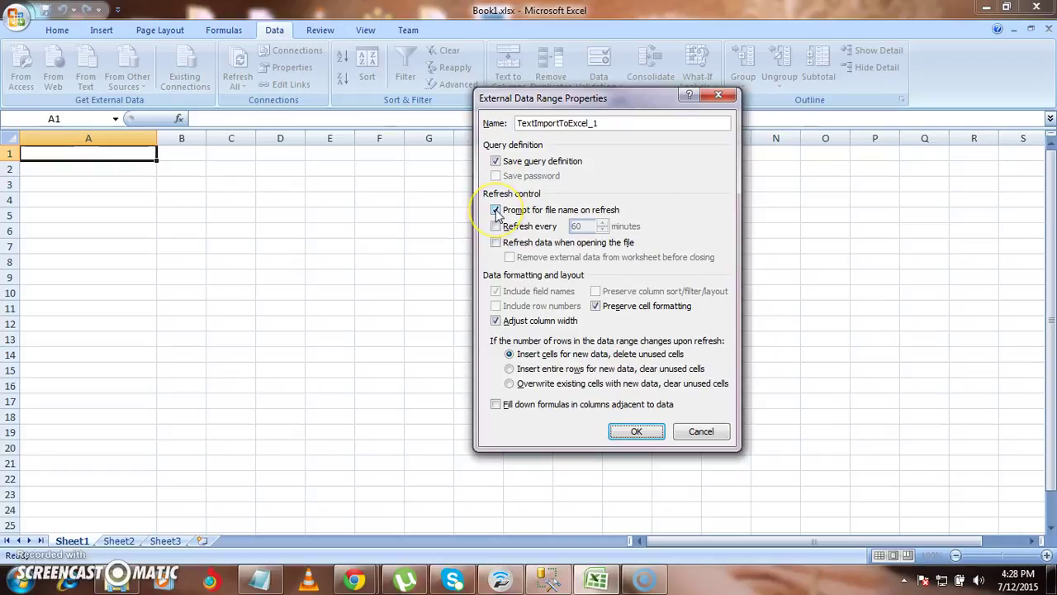
left_click(497, 212)
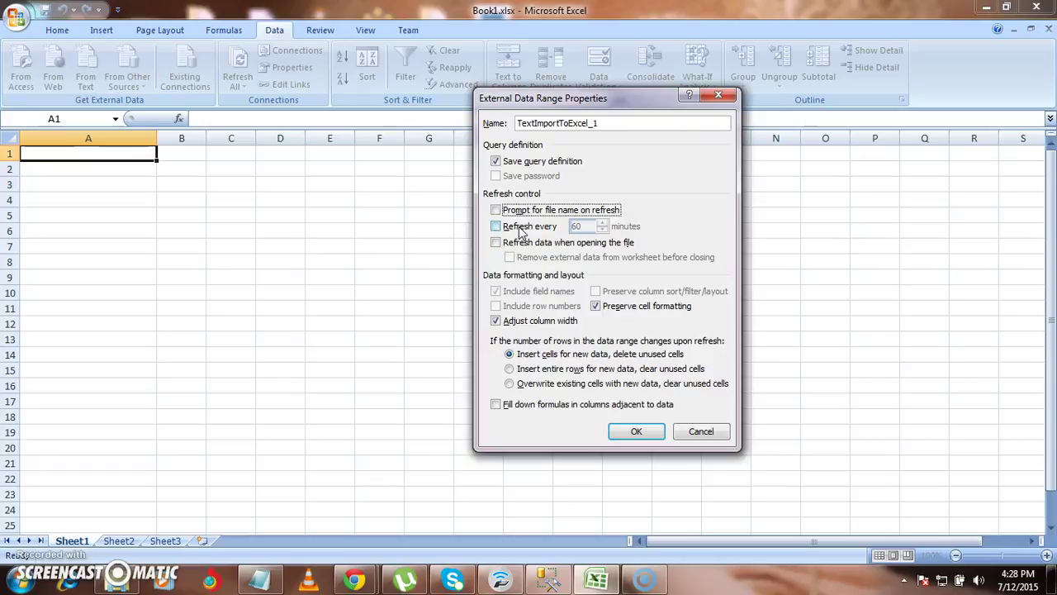
left_click(521, 230)
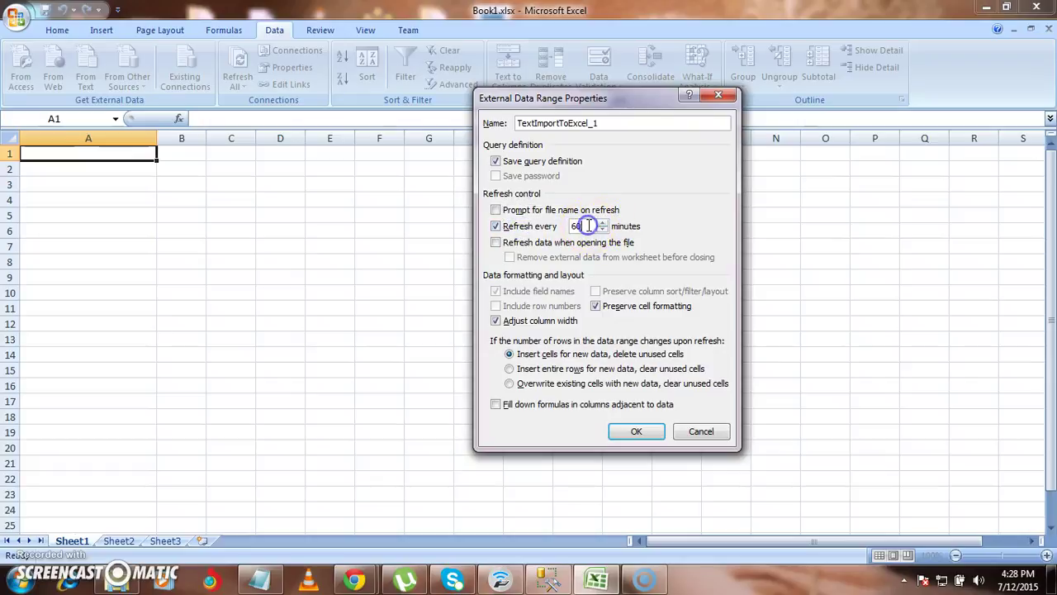
left_click(588, 225)
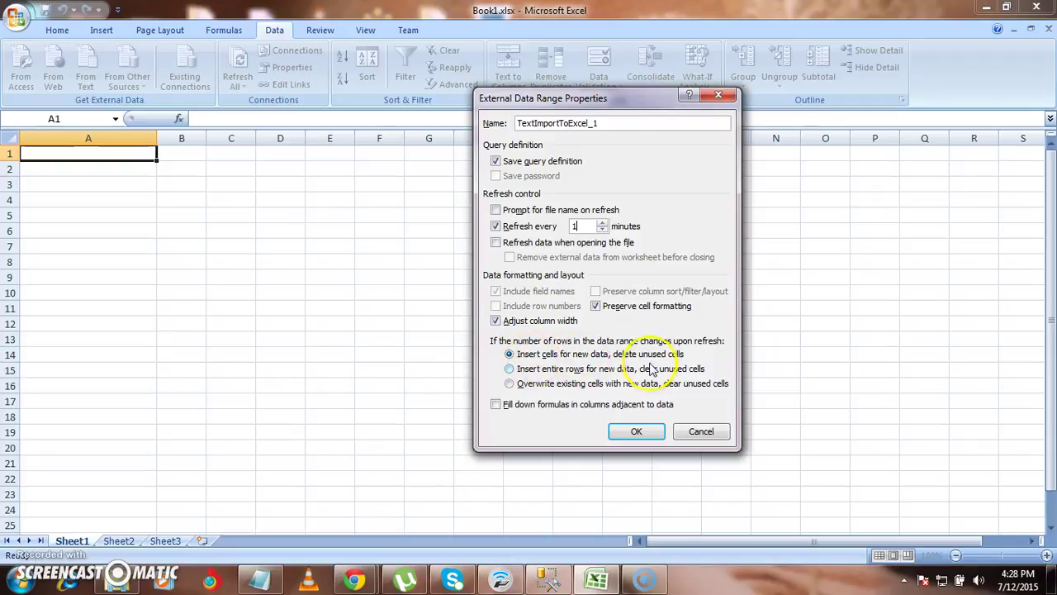
left_click(644, 433)
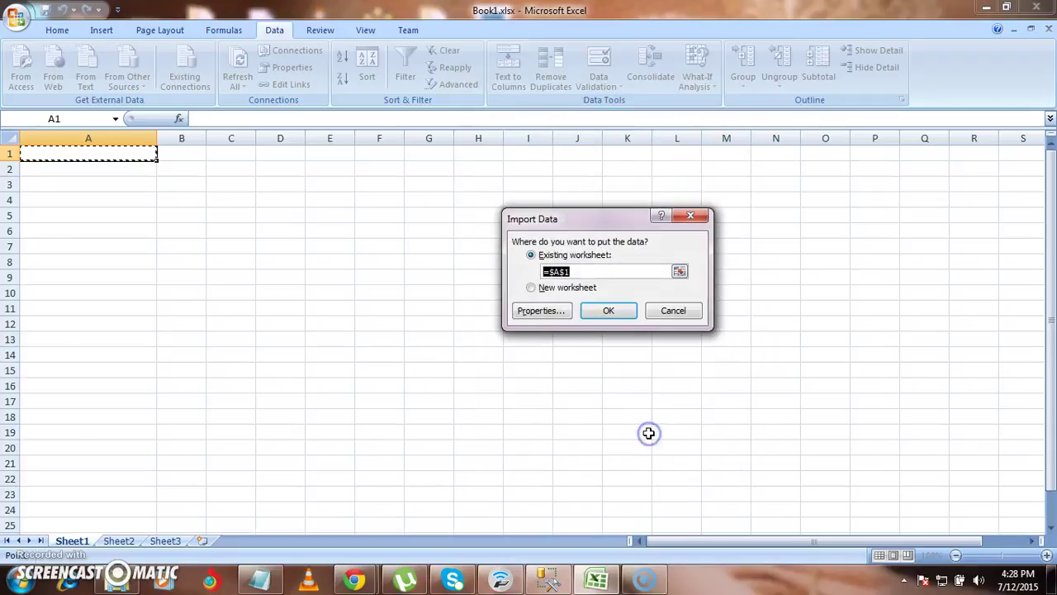
- Import the text data into the existing worksheet at cell A1 and check the imported rows
left_click(607, 310)
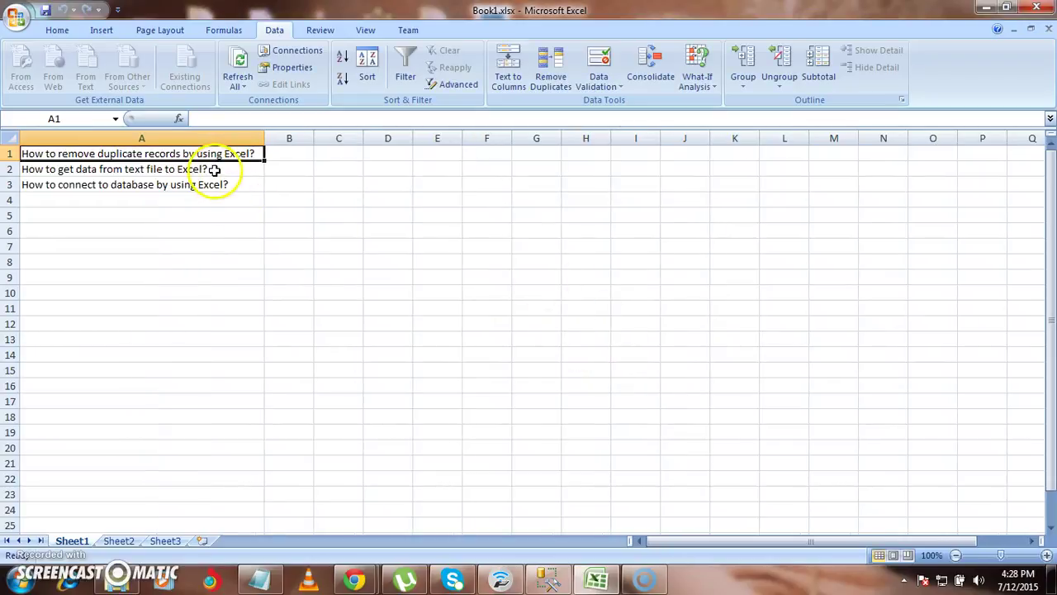
left_click(211, 183)
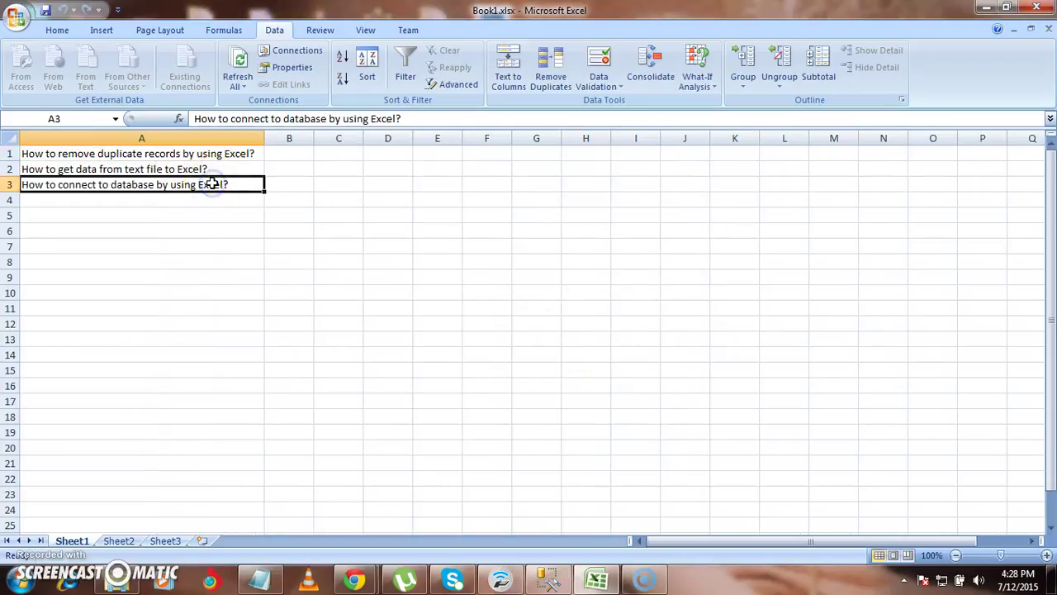
key("ctrl+Home")
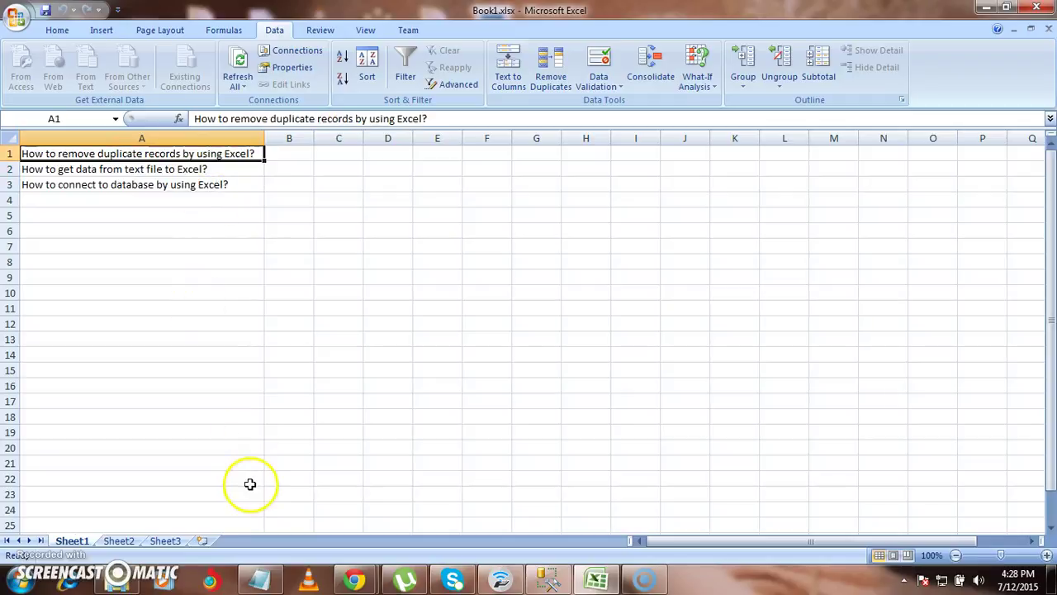
- In Notepad, split the second line of TextImportToExcel.txt after "from", start the new line with "Excel", and close the file with changes saved
left_click(258, 583)
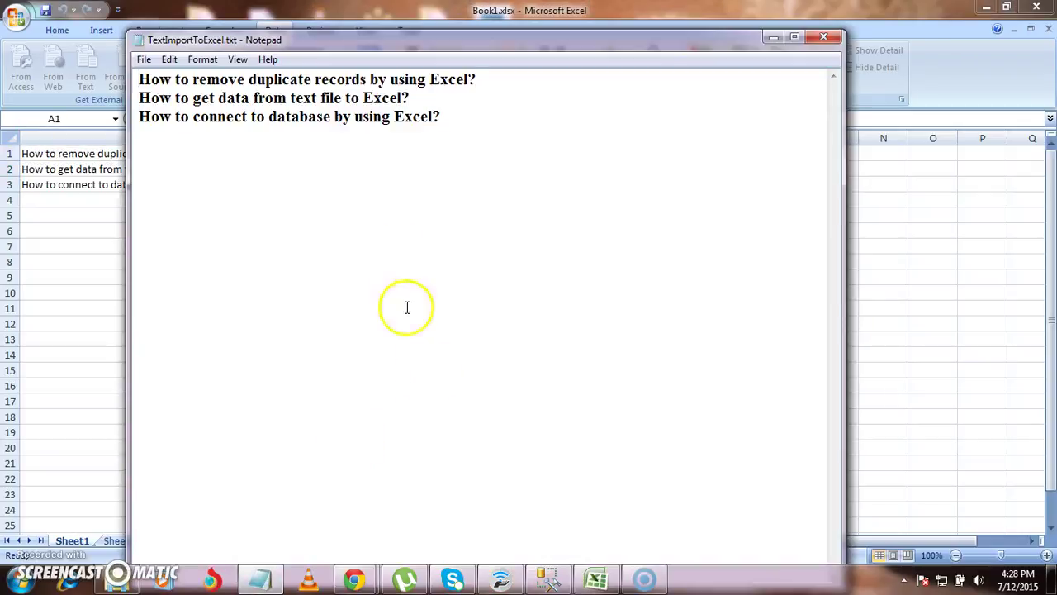
left_click(290, 98)
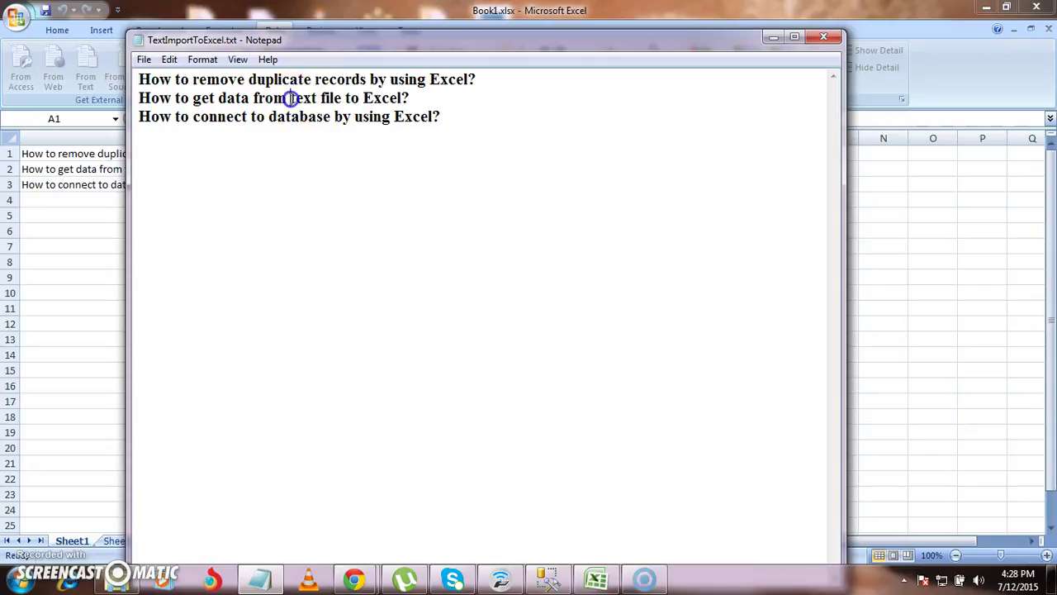
double_click(290, 97)
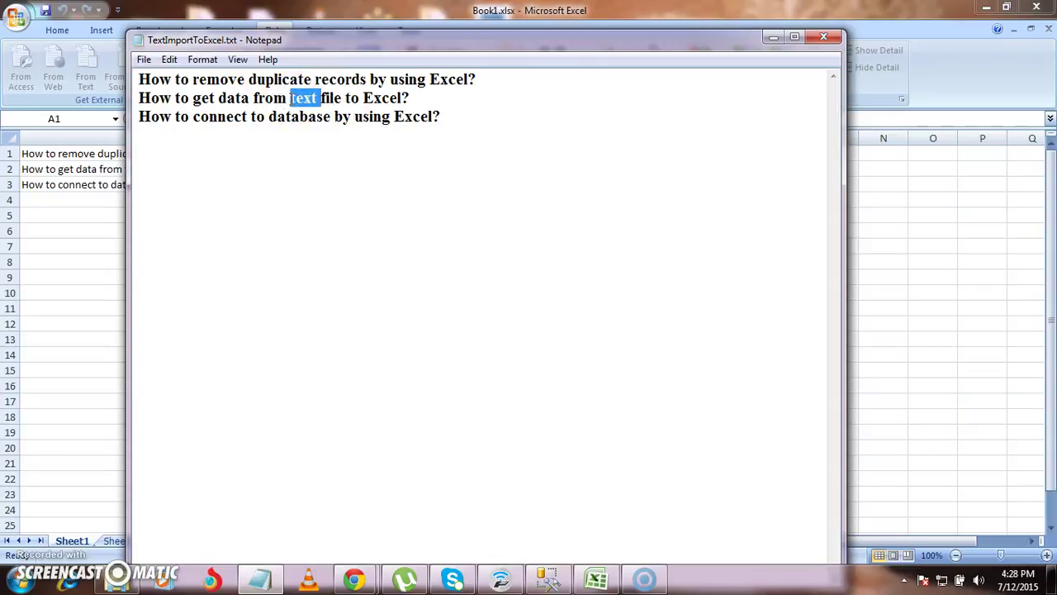
key("End")
key("Return")
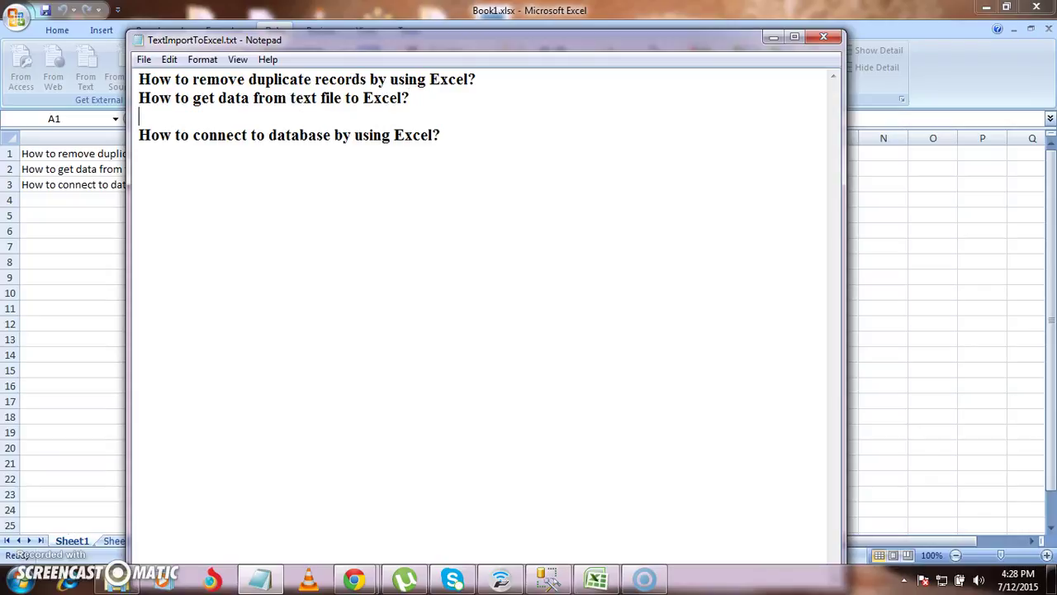
key("Up")
left_click(292, 99)
key("Return")
type("Excel")
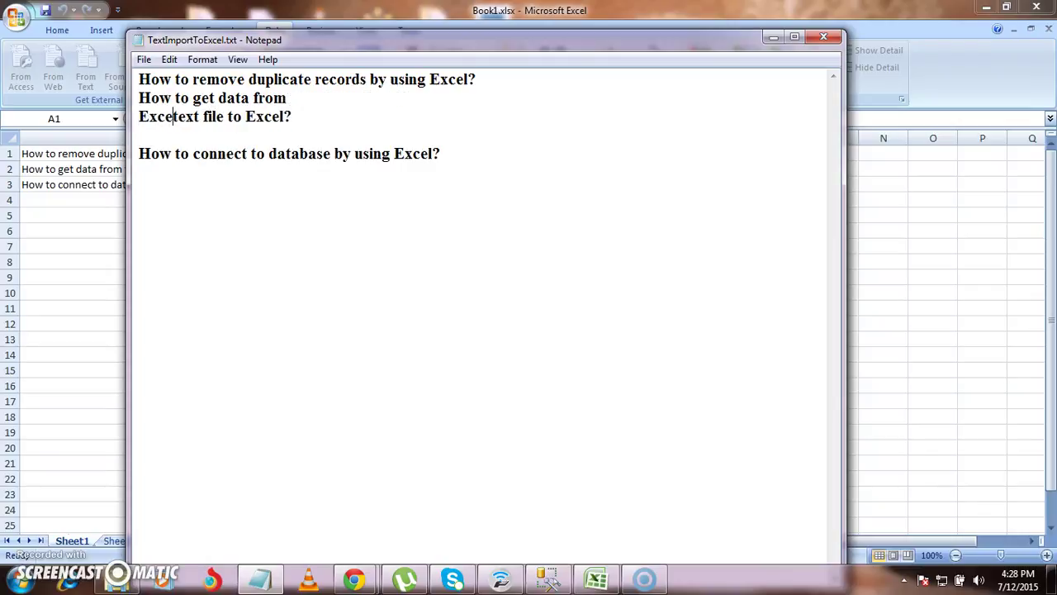
key("Delete")
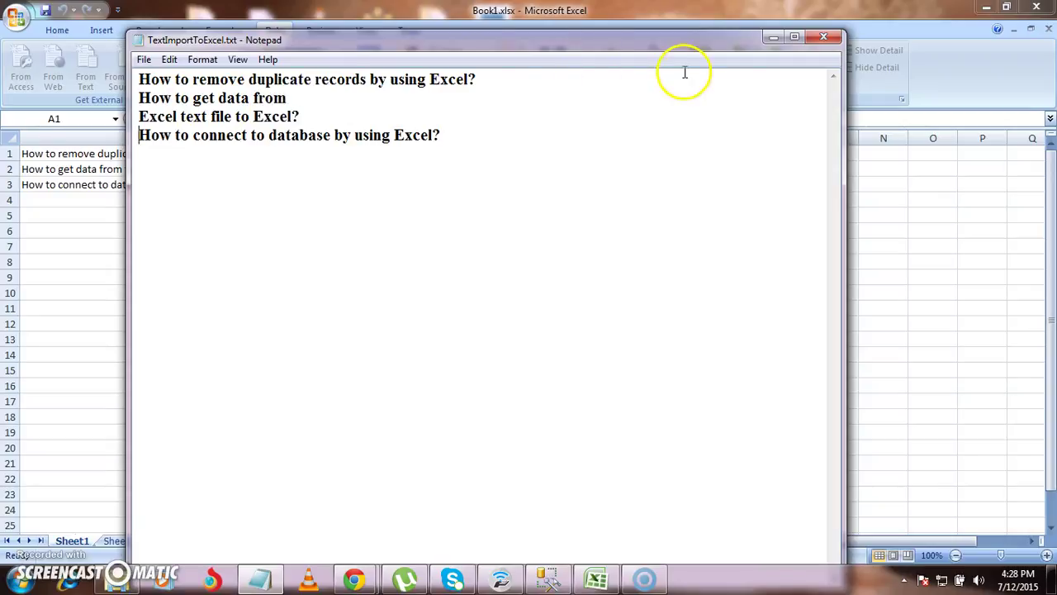
left_click(824, 35)
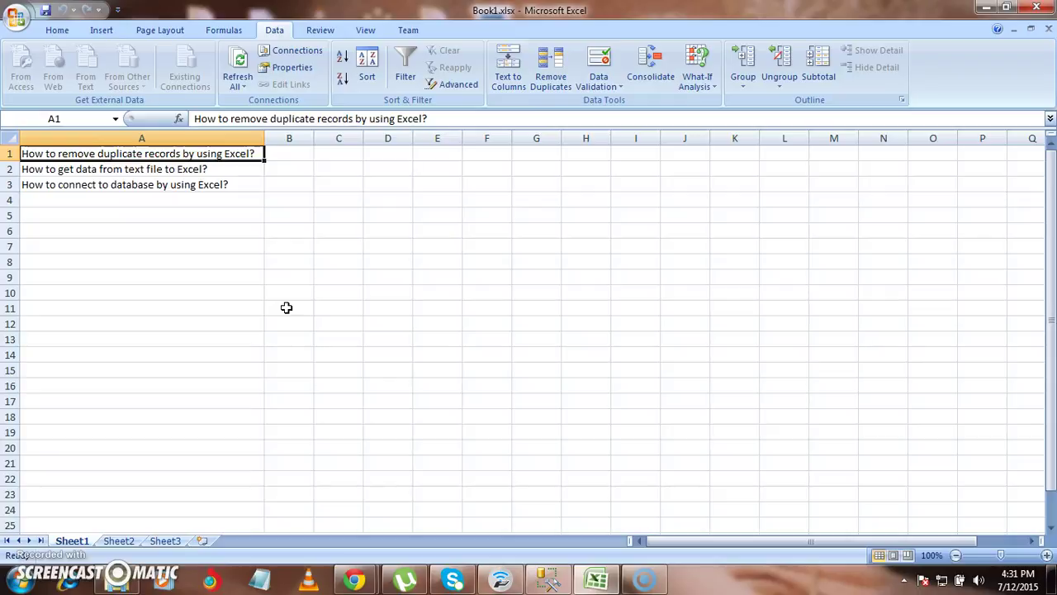
- Check the imported rows around cell A2 for the text file's edited lines
left_click(196, 169)
key("ctrl+shift+plus")
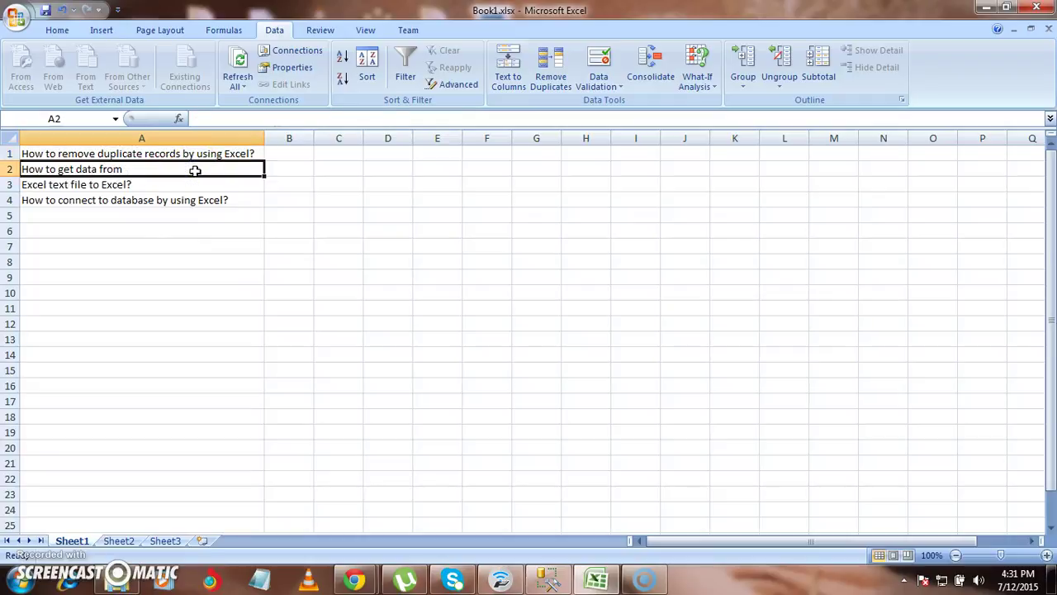